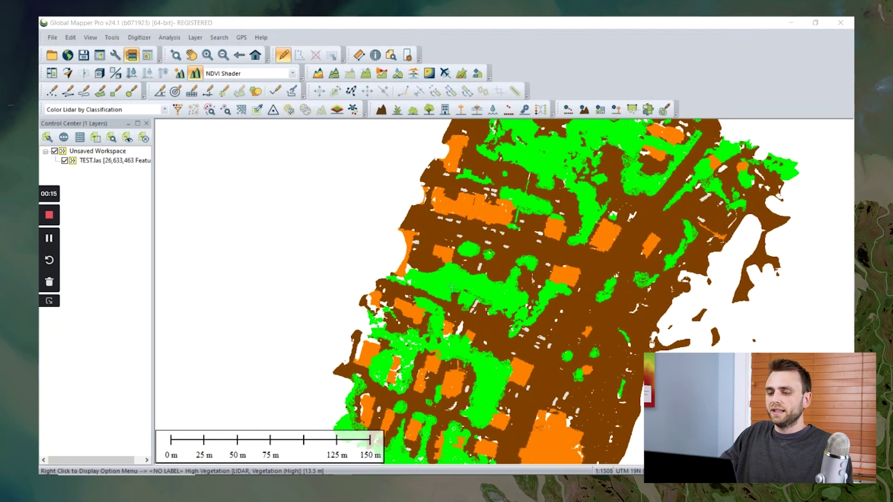
Pan across the classified TEST.las point cloud, then open it in the 3D Viewer
{"action": "key", "text": "Down"}
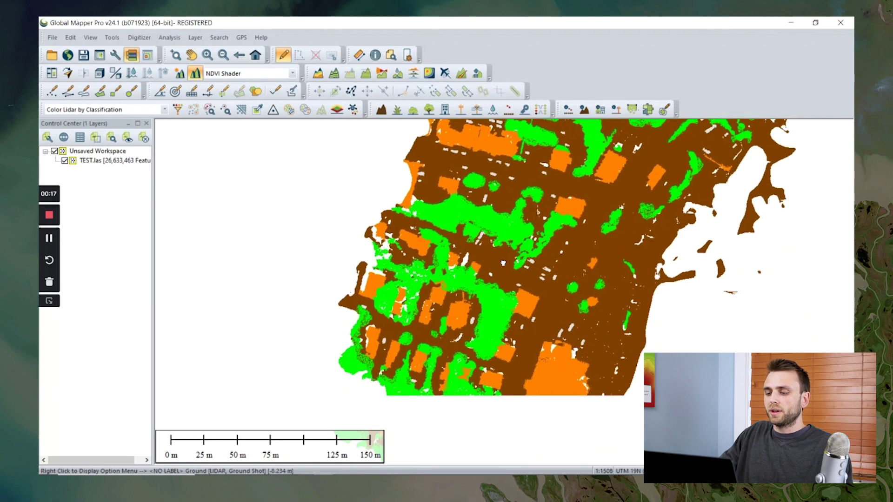
{"action": "key", "text": "Down"}
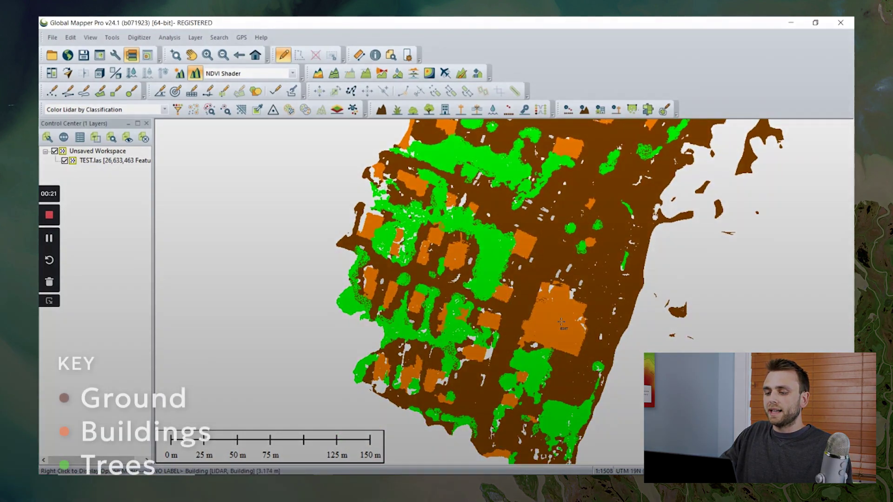
{"action": "key", "text": "Up"}
{"action": "key", "text": "Right"}
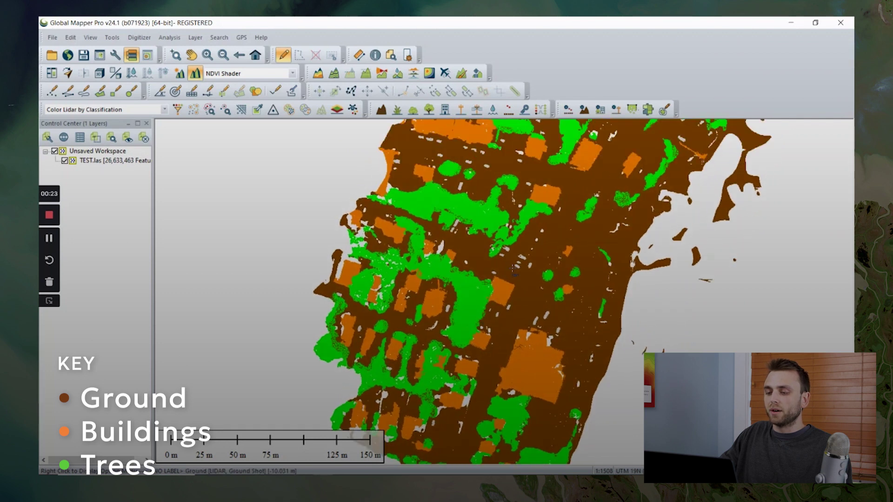
{"action": "key", "text": "Up"}
{"action": "key", "text": "Right"}
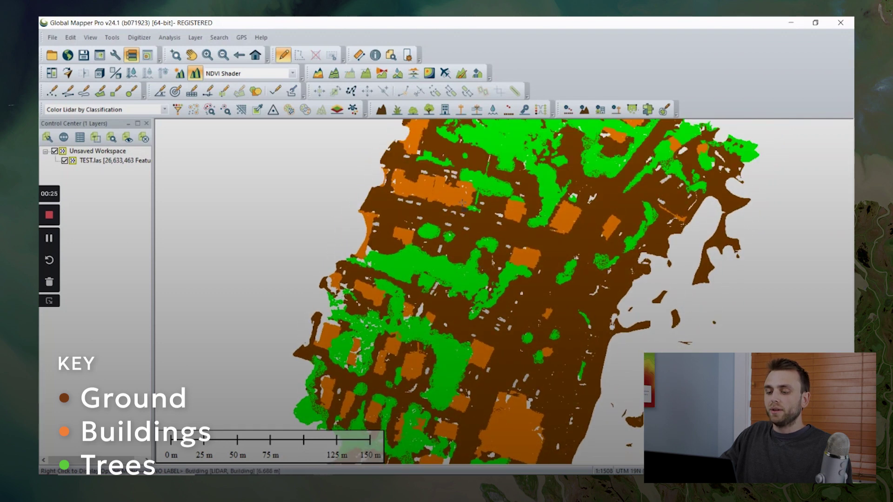
{"action": "key", "text": "Up"}
{"action": "key", "text": "Right"}
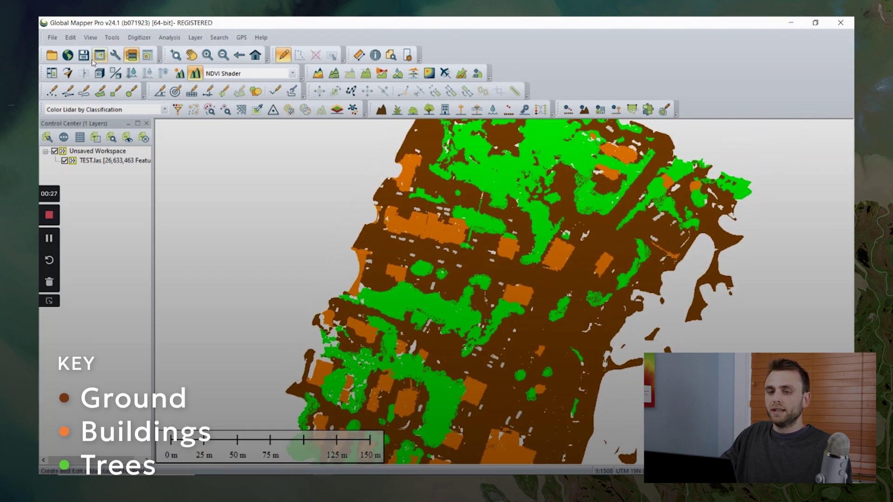
{"action": "left_click", "coordinate": [98, 73]}
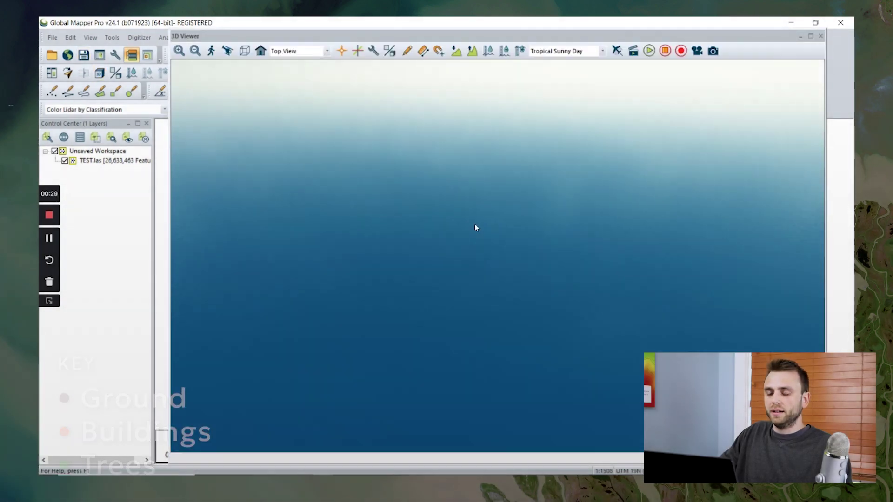
Tilt the 3D scene, switch lidar colouring to 'Color Lidar by RGB/Elev', then close the 3D Viewer
{"action": "scroll", "coordinate": [497, 256], "scroll_direction": "up", "scroll_amount": 5}
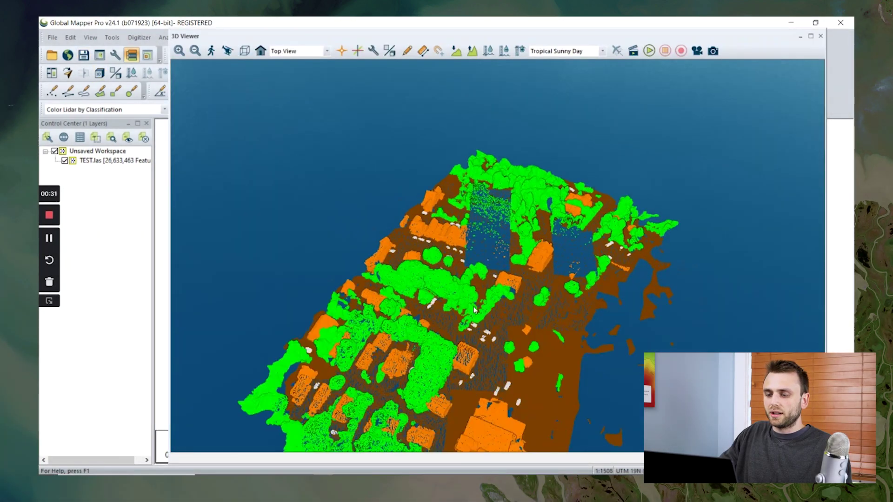
{"action": "left_click_drag", "start_coordinate": [513, 304], "coordinate": [459, 278]}
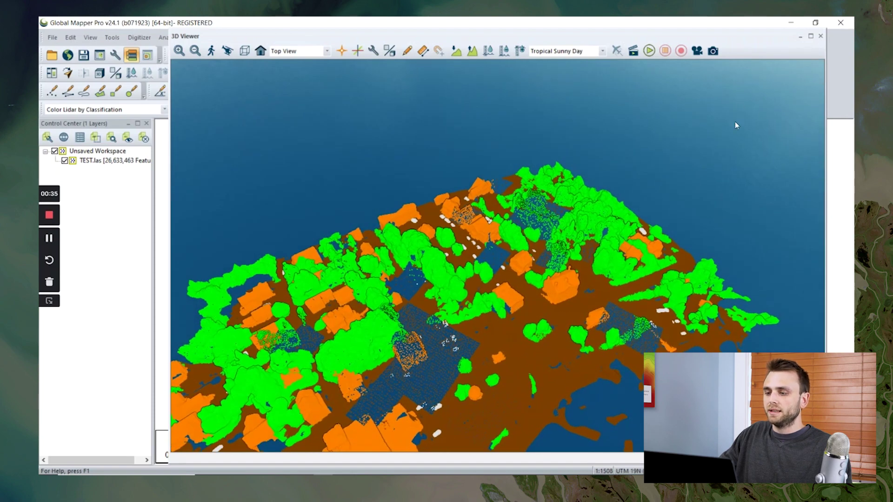
{"action": "left_click", "coordinate": [115, 110]}
{"action": "left_click", "coordinate": [116, 119]}
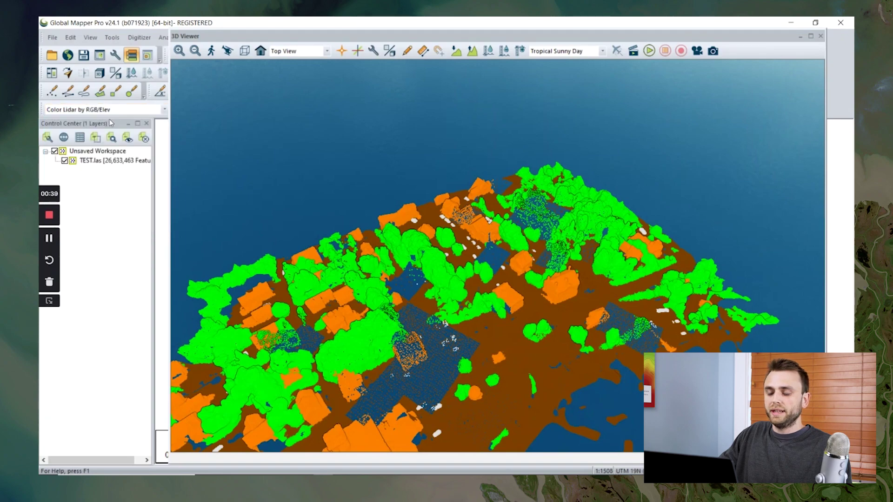
{"action": "left_click", "coordinate": [440, 253]}
{"action": "scroll", "coordinate": [460, 244], "scroll_direction": "up", "scroll_amount": 5}
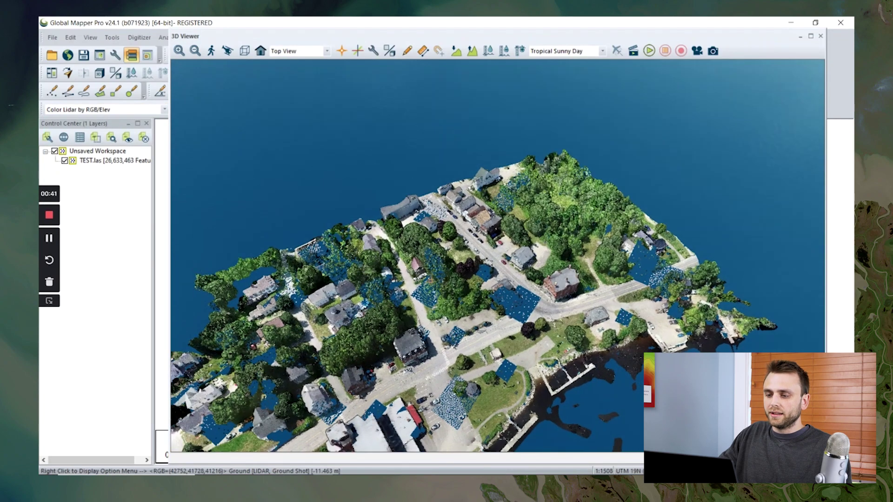
{"action": "scroll", "coordinate": [465, 238], "scroll_direction": "down", "scroll_amount": 3}
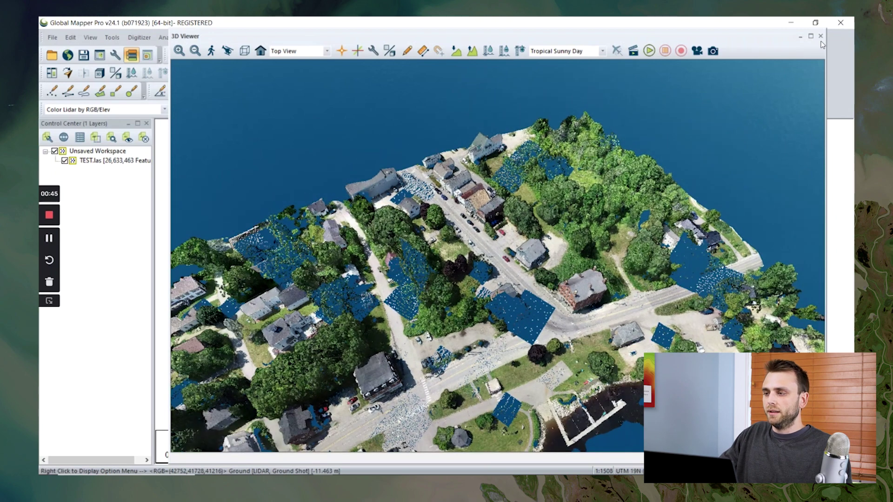
{"action": "left_click", "coordinate": [821, 37]}
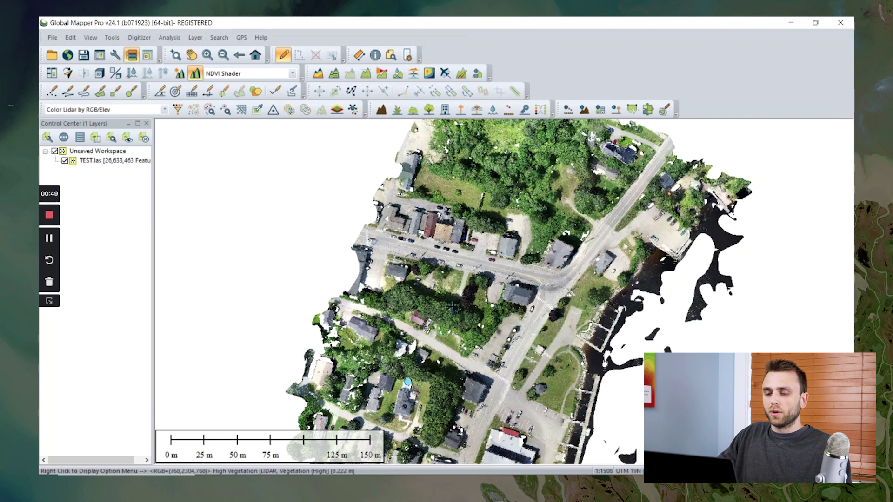
{"action": "left_click_drag", "start_coordinate": [452, 305], "coordinate": [471, 265]}
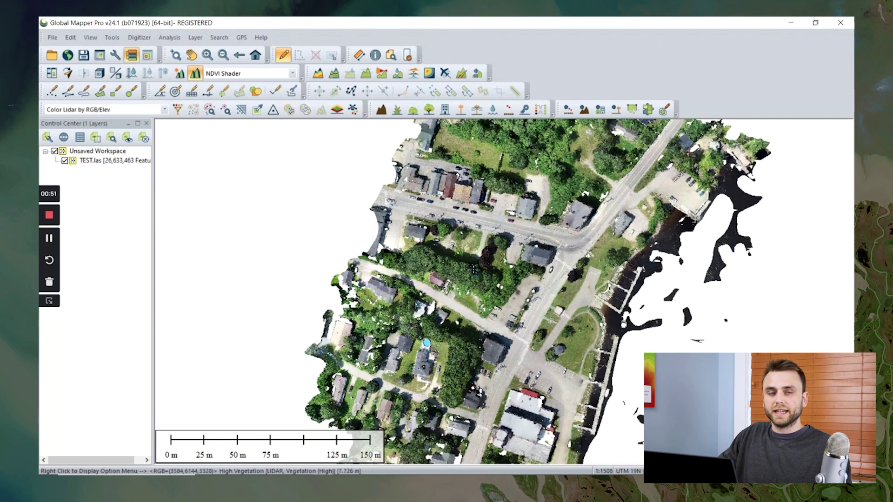
{"action": "left_click", "coordinate": [179, 111]}
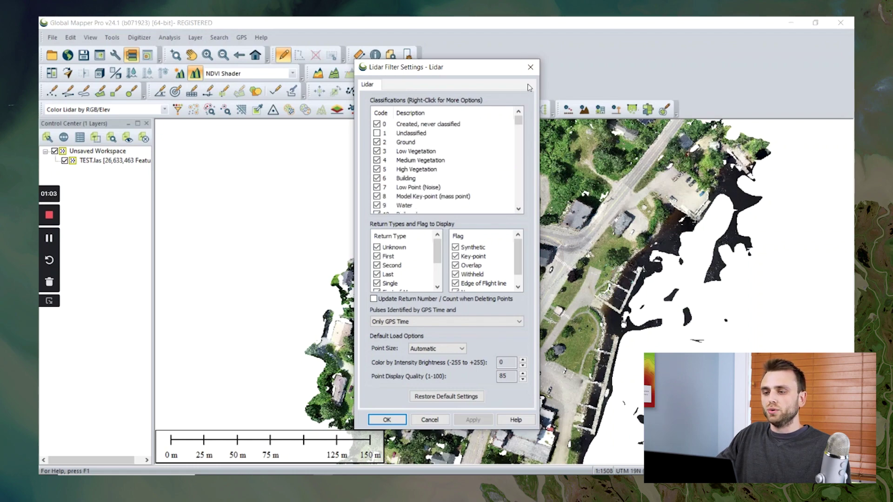
{"action": "left_click", "coordinate": [530, 68]}
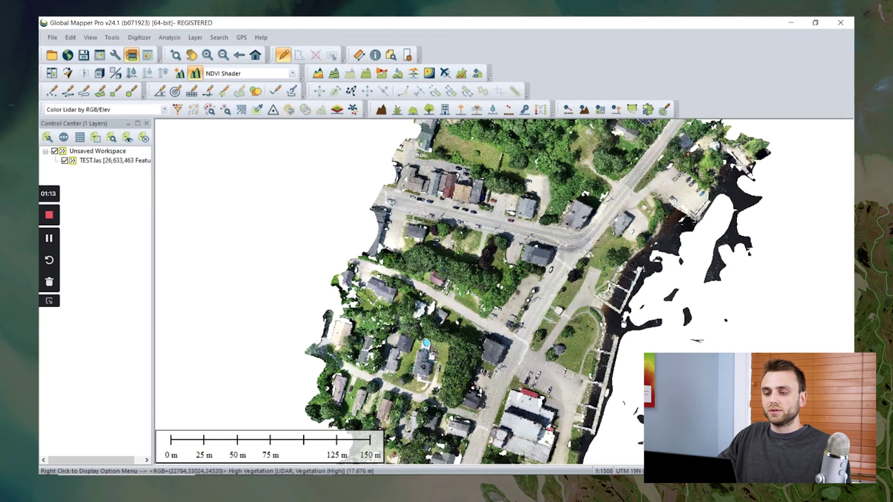
In Filter Lidar Data, rename class code 22 to 'Movable Objects'
{"action": "left_click", "coordinate": [178, 111]}
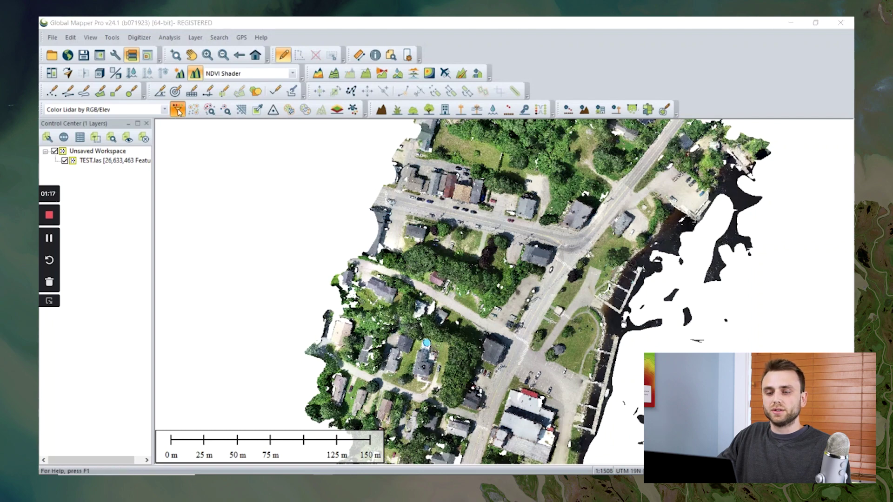
{"action": "scroll", "coordinate": [433, 160], "scroll_direction": "down", "scroll_amount": 5}
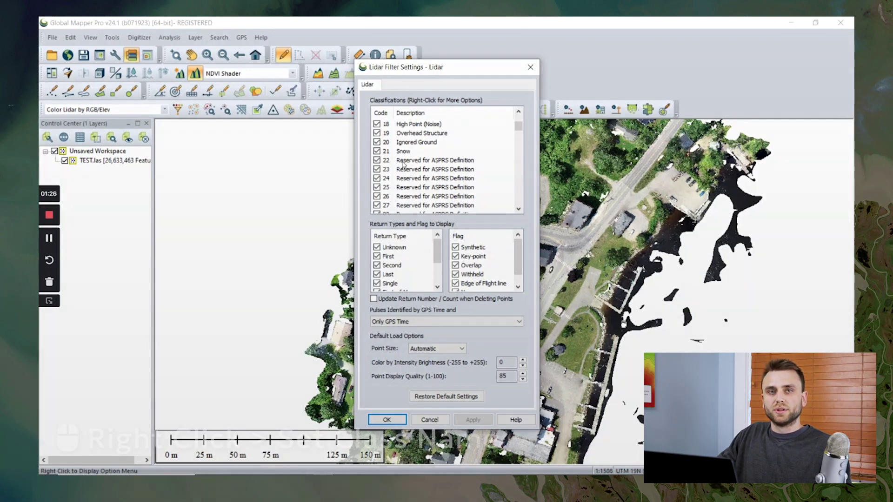
{"action": "right_click", "coordinate": [402, 163]}
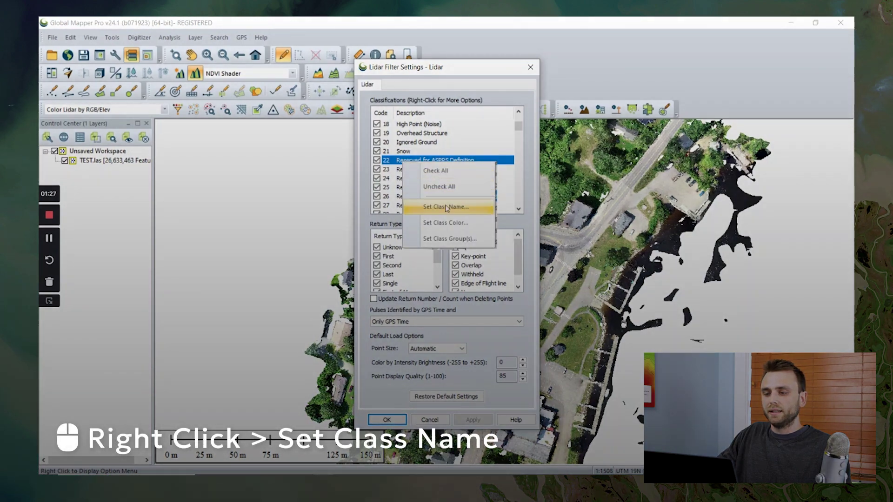
{"action": "left_click", "coordinate": [445, 207]}
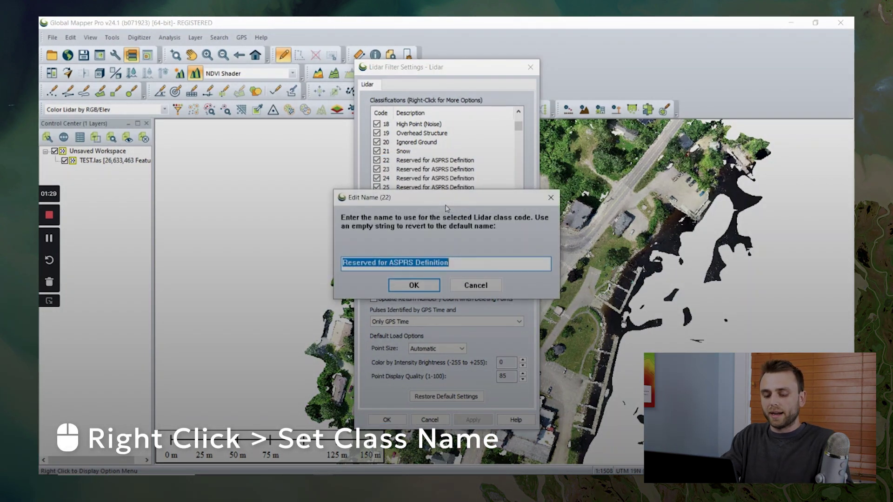
{"action": "type", "text": "Mo"}
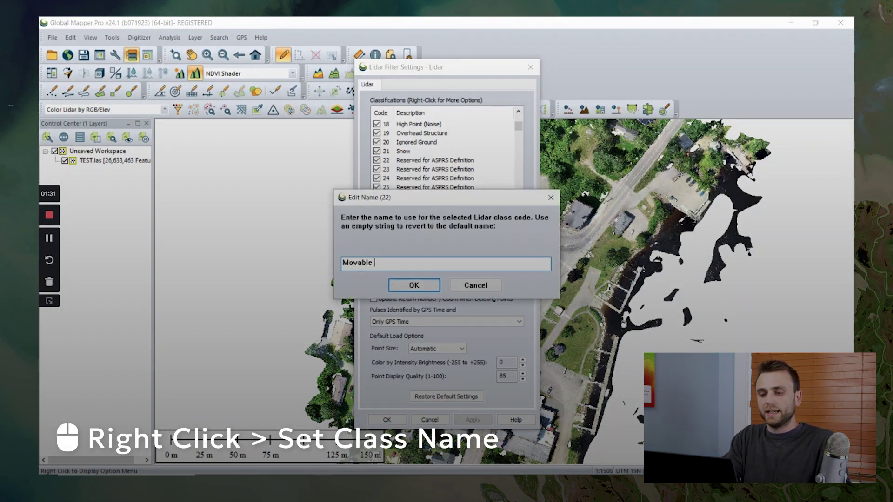
{"action": "type", "text": "vable Objects"}
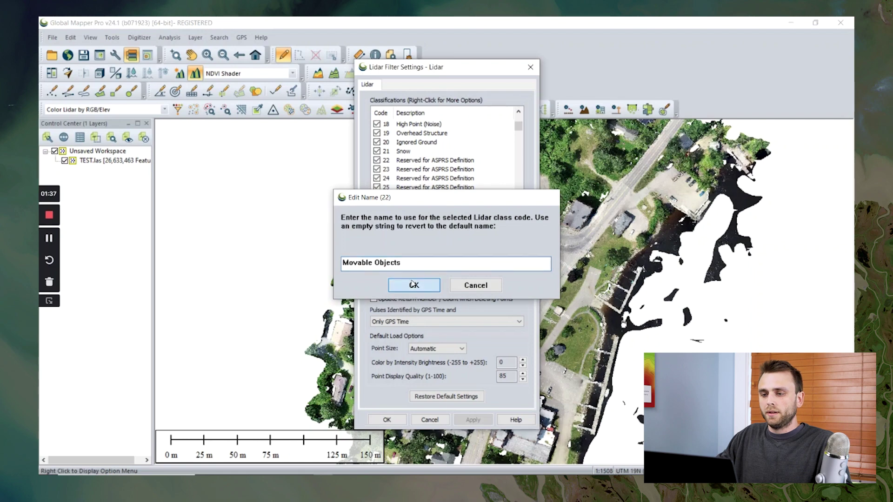
{"action": "left_click", "coordinate": [413, 285]}
Colour class 22 Movable Objects pure blue and hide the 2 - Ground points, applying both
{"action": "right_click", "coordinate": [421, 161]}
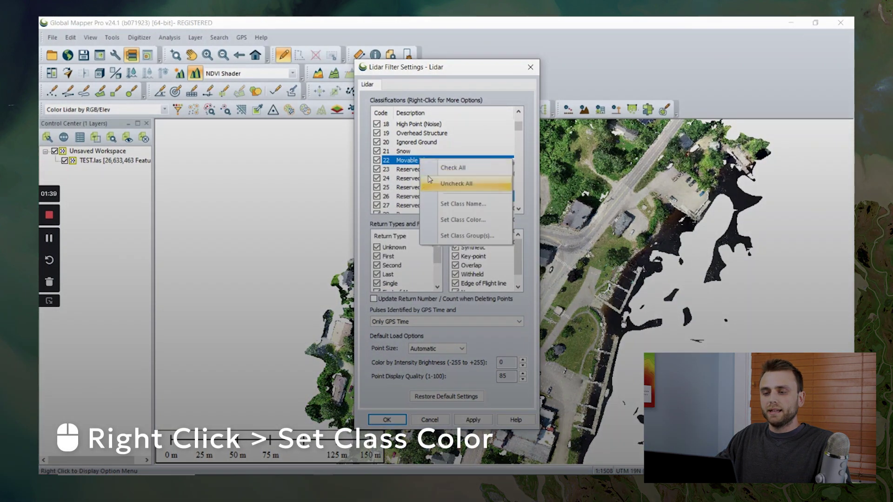
{"action": "left_click", "coordinate": [462, 220]}
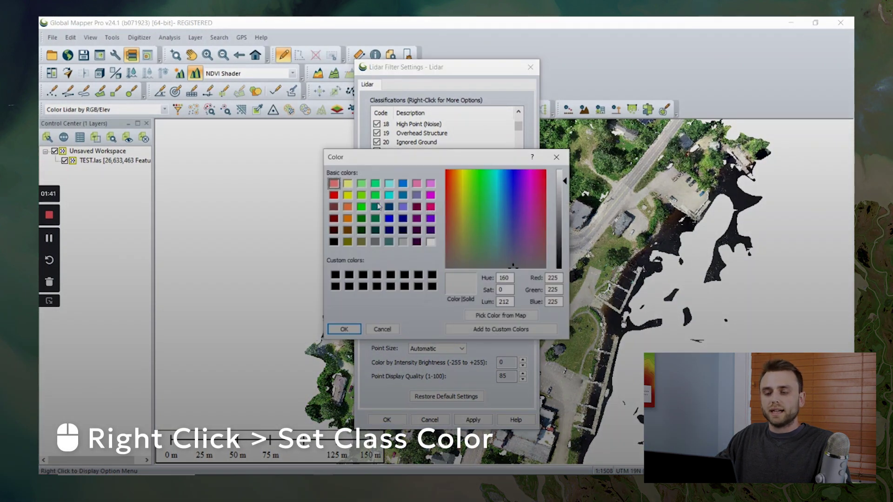
{"action": "left_click", "coordinate": [389, 219]}
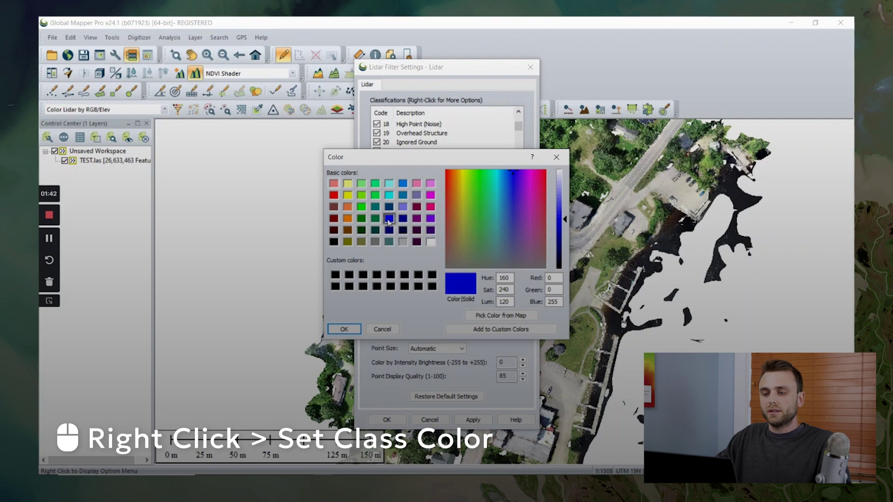
{"action": "left_click", "coordinate": [345, 330]}
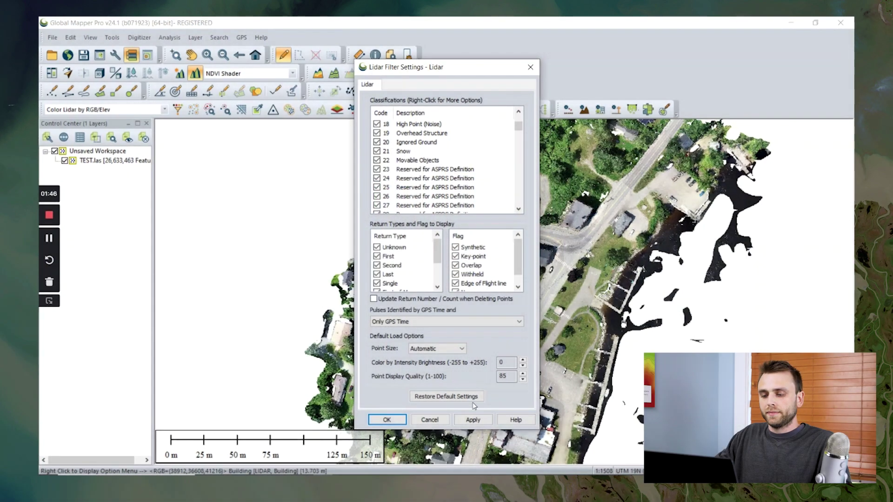
{"action": "left_click", "coordinate": [471, 420]}
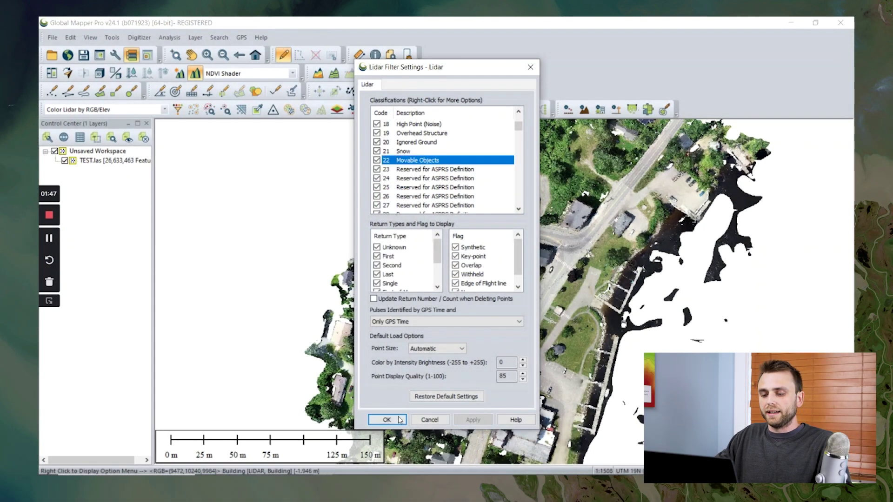
{"action": "scroll", "coordinate": [458, 186], "scroll_direction": "up", "scroll_amount": 6}
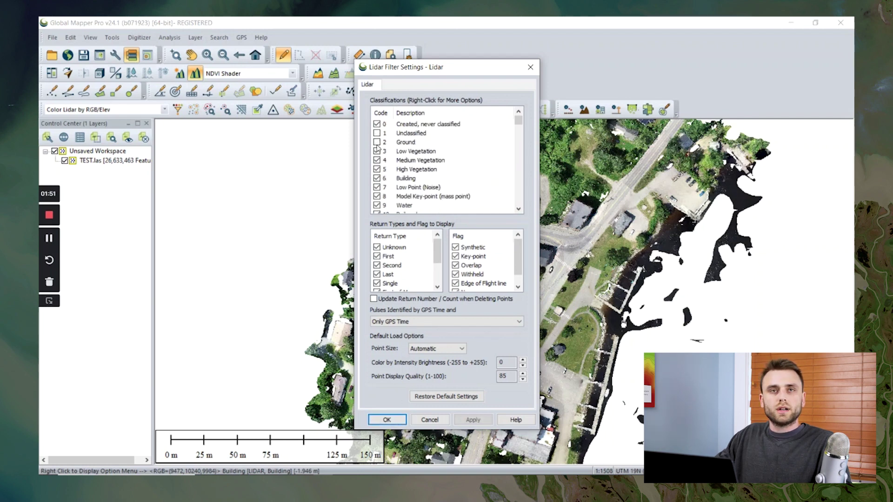
{"action": "left_click", "coordinate": [477, 420]}
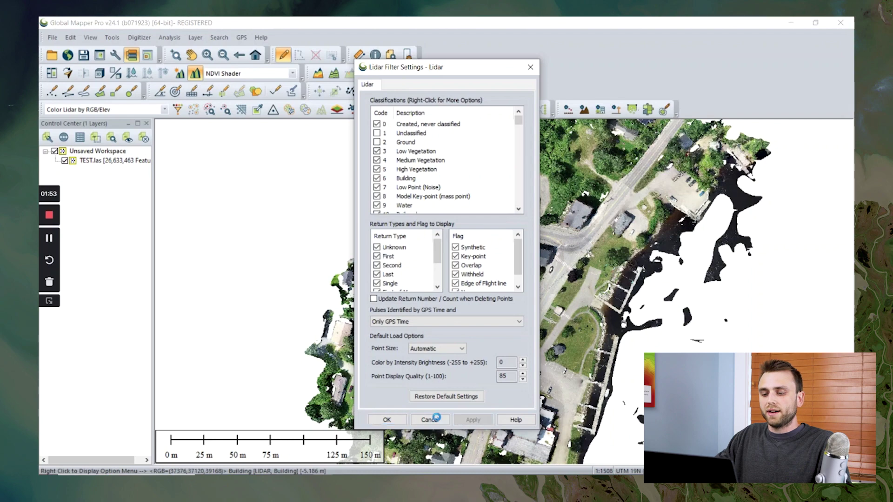
Close the filter settings, zoom in, and box-select the points of three parked cars
{"action": "left_click", "coordinate": [388, 420]}
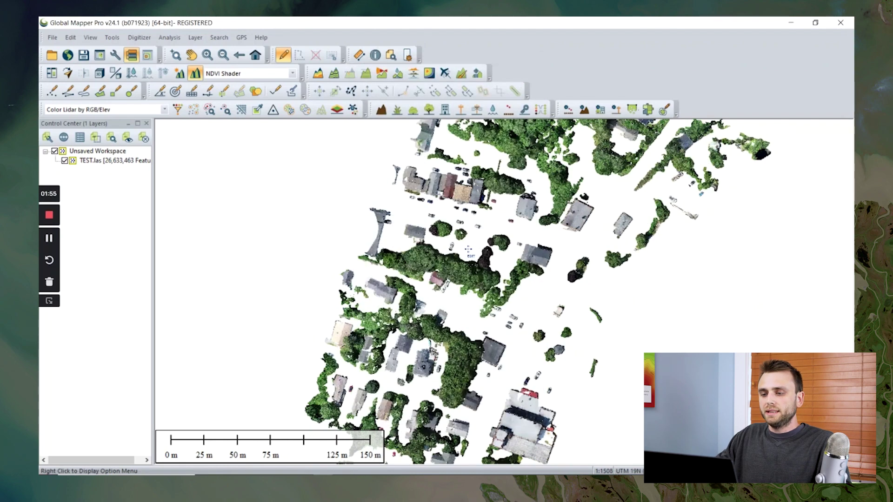
{"action": "scroll", "coordinate": [468, 244], "scroll_direction": "up", "scroll_amount": 4}
{"action": "scroll", "coordinate": [468, 244], "scroll_direction": "down", "scroll_amount": 1}
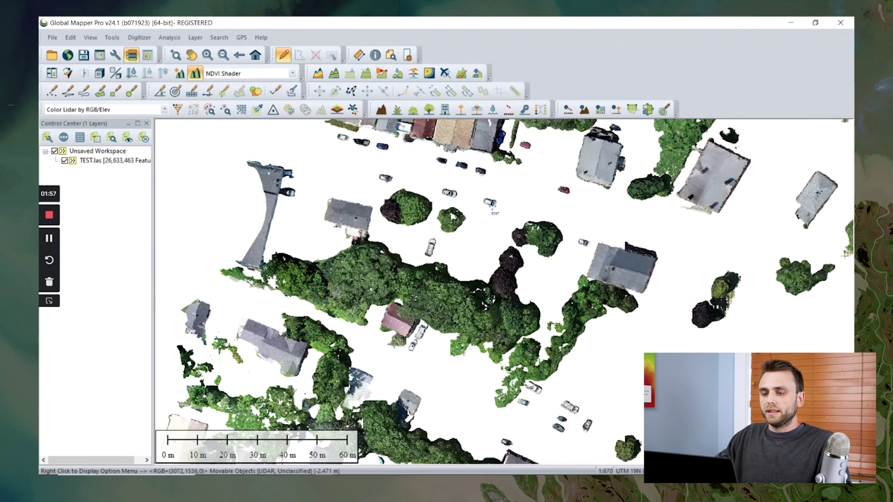
{"action": "left_click_drag", "start_coordinate": [501, 214], "coordinate": [501, 215]}
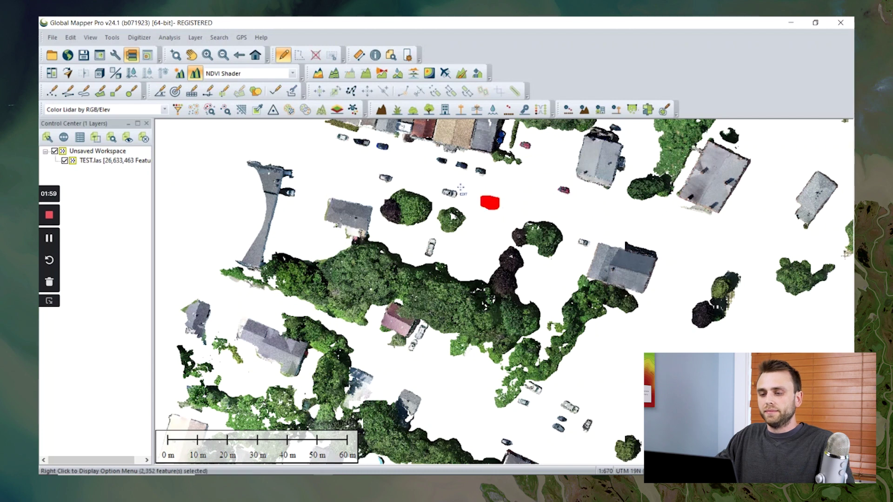
{"action": "left_click_drag", "start_coordinate": [435, 182], "coordinate": [460, 203]}
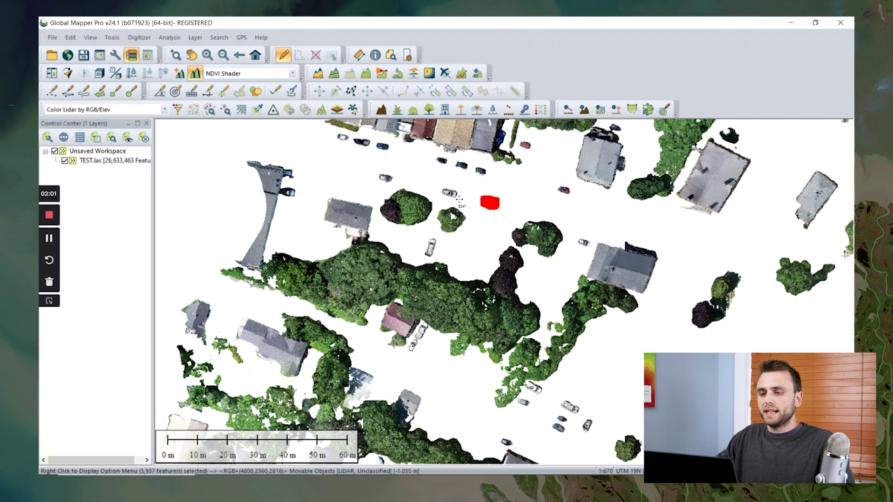
{"action": "left_click_drag", "start_coordinate": [374, 167], "coordinate": [399, 187]}
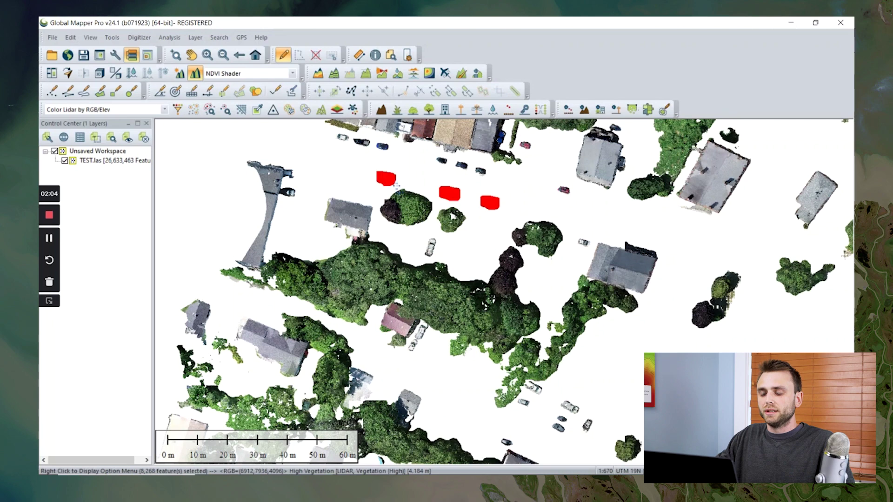
Change the selected cars' class to 22 - Movable Objects, dismiss the 0-points message, and deselect
{"action": "left_click", "coordinate": [540, 112]}
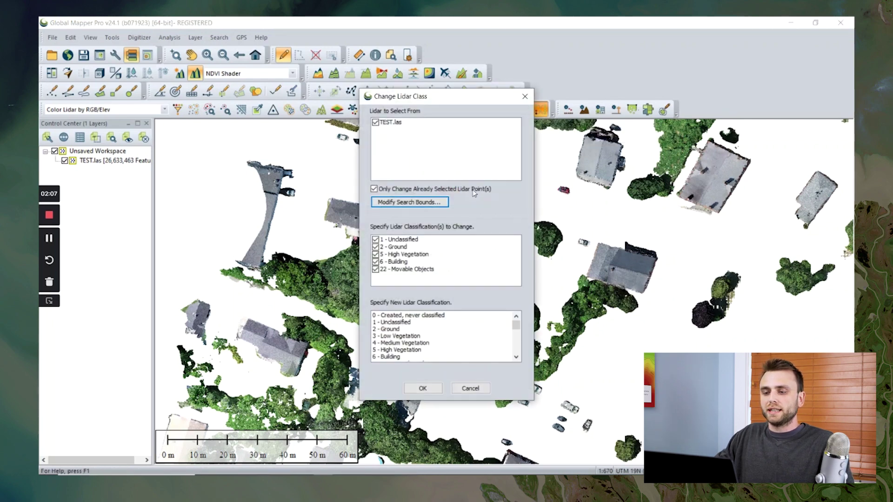
{"action": "scroll", "coordinate": [440, 328], "scroll_direction": "down", "scroll_amount": 2}
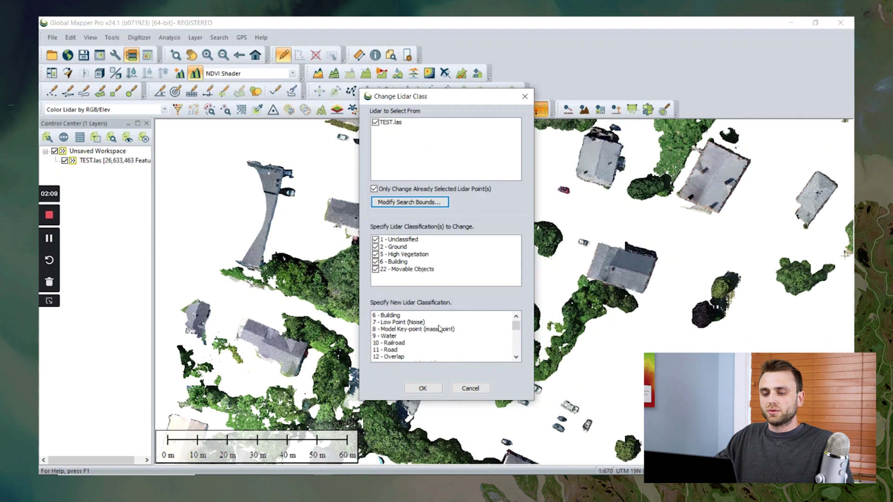
{"action": "scroll", "coordinate": [432, 332], "scroll_direction": "down", "scroll_amount": 4}
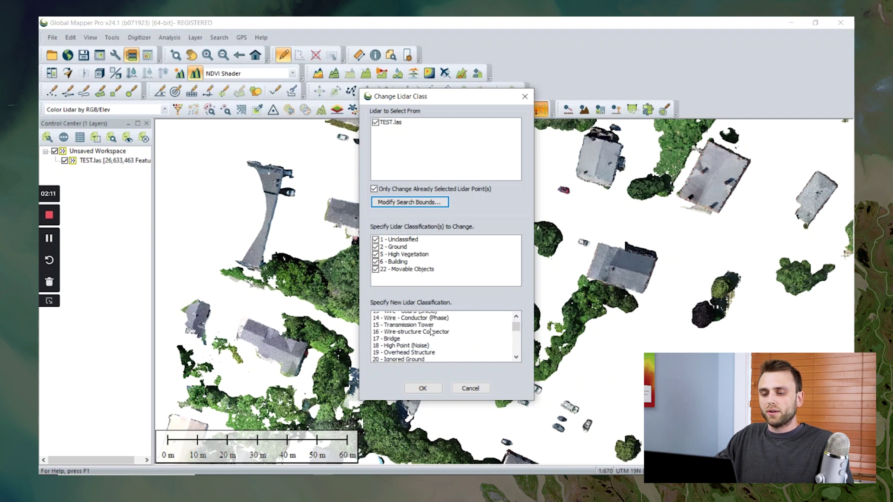
{"action": "scroll", "coordinate": [431, 332], "scroll_direction": "down", "scroll_amount": 1}
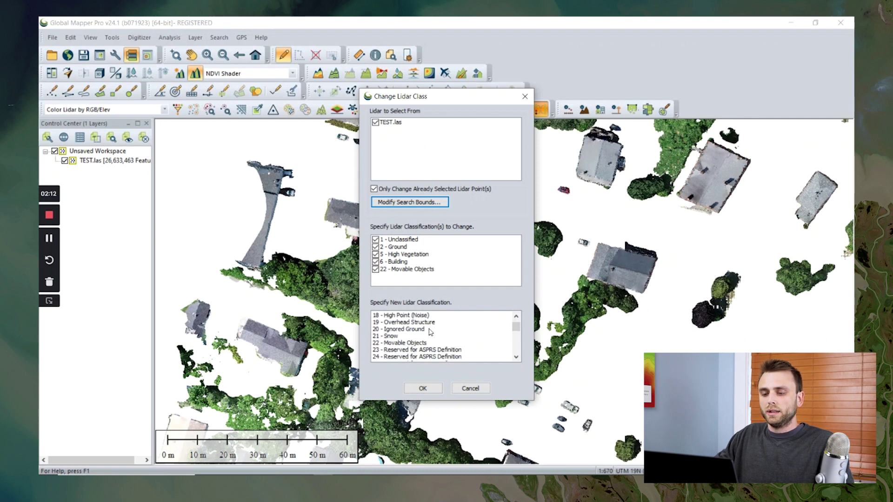
{"action": "left_click", "coordinate": [409, 343]}
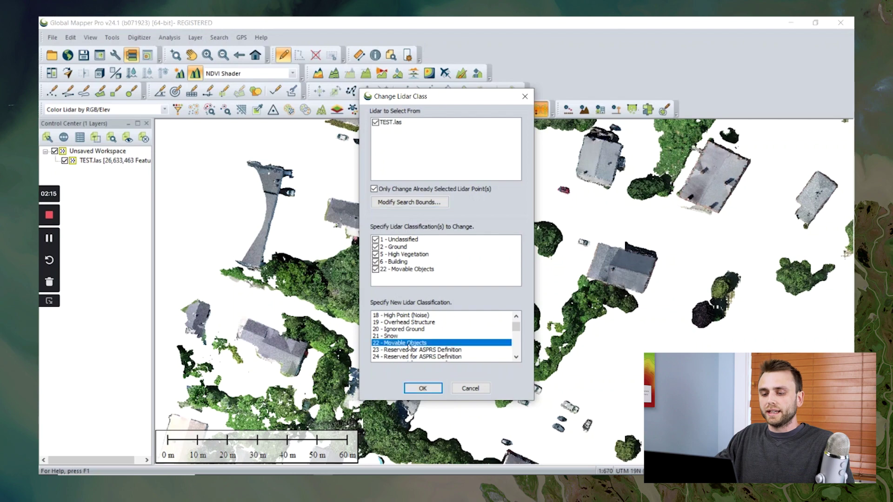
{"action": "left_click", "coordinate": [425, 389]}
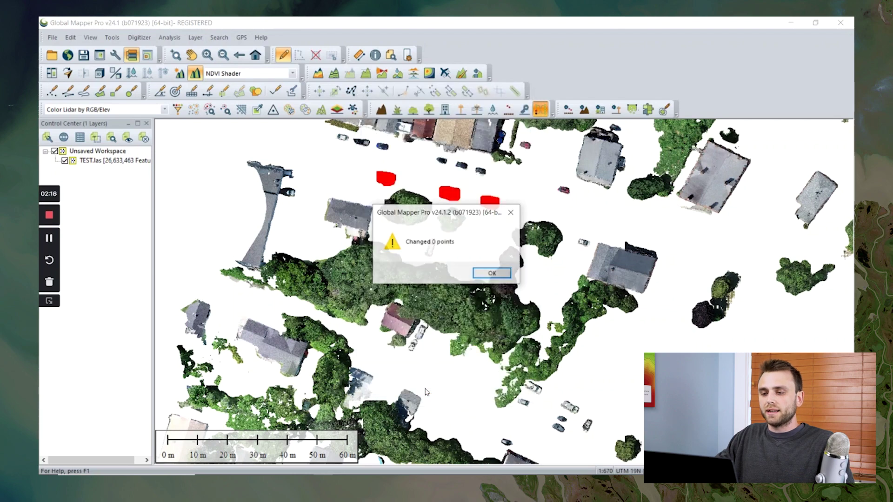
{"action": "left_click", "coordinate": [494, 275]}
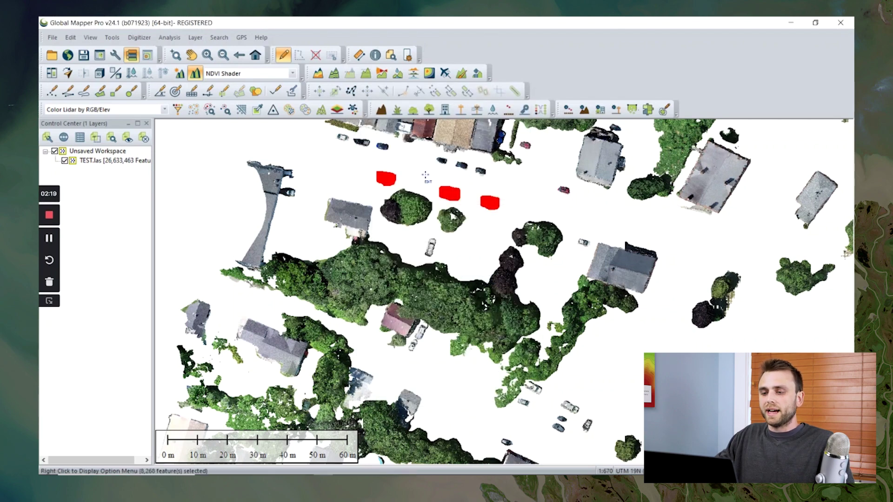
{"action": "left_click", "coordinate": [425, 176]}
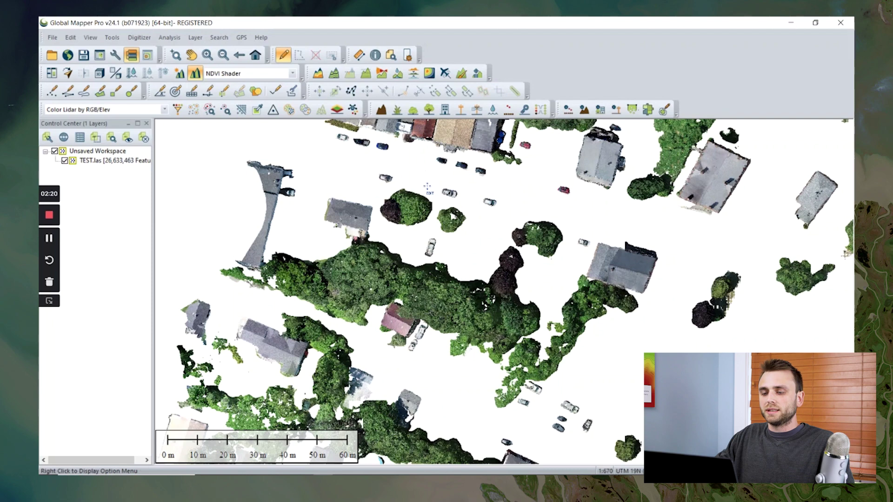
Switch TEST.las to 'Color Lidar by Classification' and zoom around to inspect the blue cars
{"action": "left_click", "coordinate": [118, 112]}
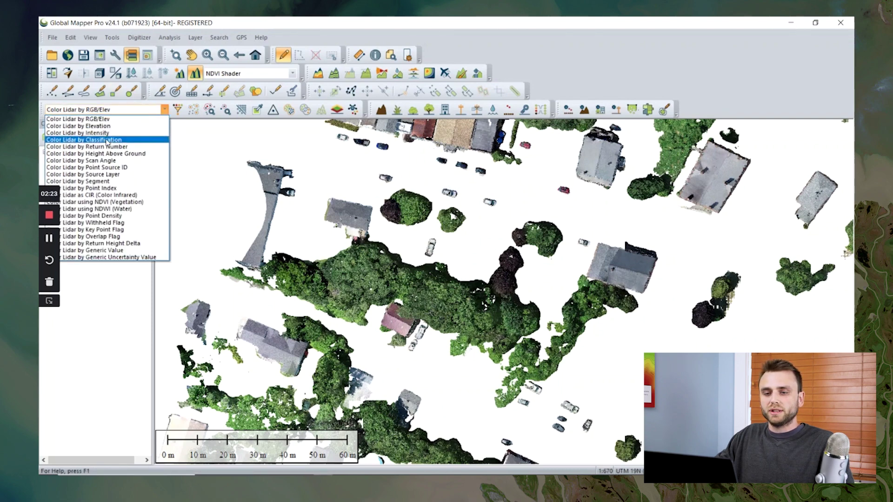
{"action": "left_click", "coordinate": [104, 140]}
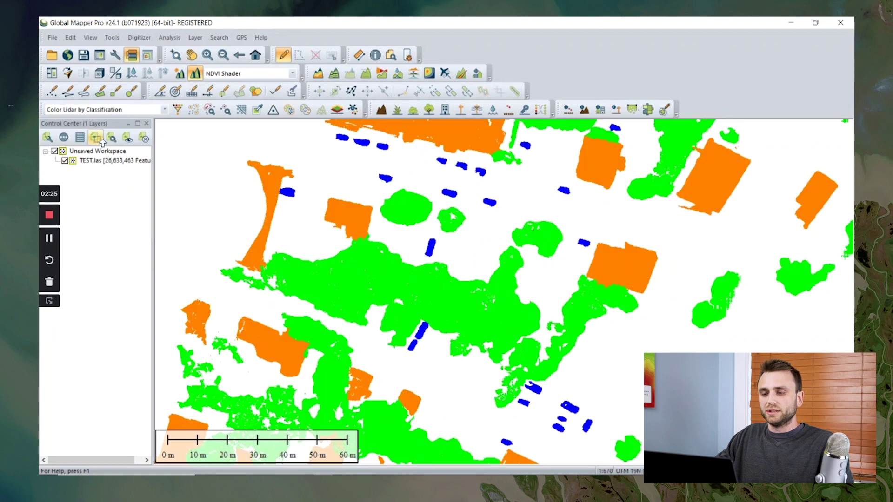
{"action": "scroll", "coordinate": [362, 172], "scroll_direction": "up", "scroll_amount": 3}
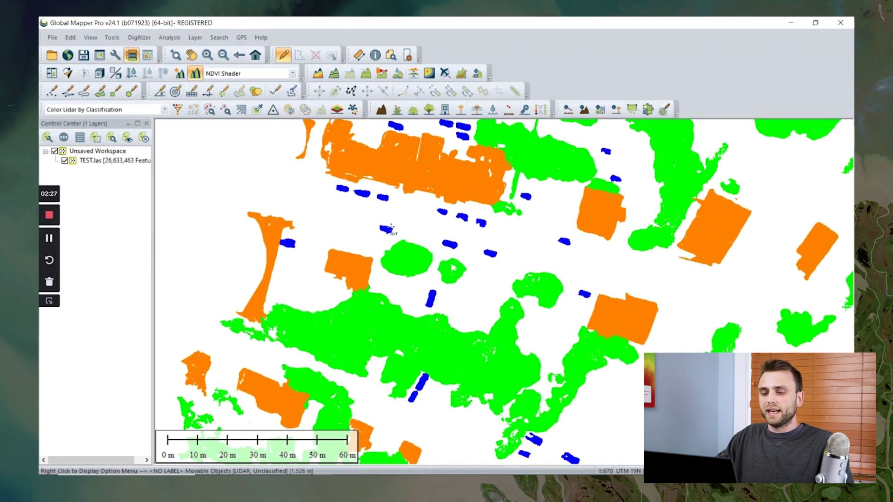
{"action": "scroll", "coordinate": [386, 232], "scroll_direction": "up", "scroll_amount": 1}
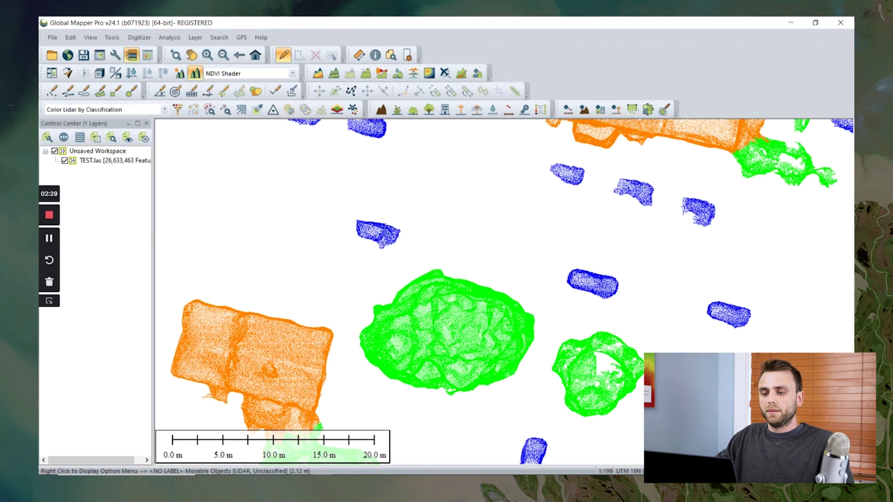
{"action": "scroll", "coordinate": [439, 224], "scroll_direction": "down", "scroll_amount": 2}
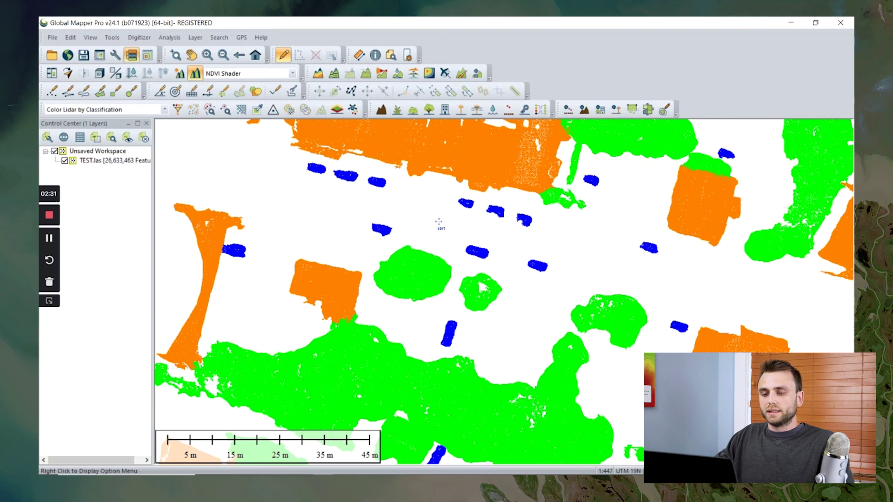
{"action": "scroll", "coordinate": [433, 241], "scroll_direction": "down", "scroll_amount": 1}
{"action": "scroll", "coordinate": [432, 240], "scroll_direction": "down", "scroll_amount": 1}
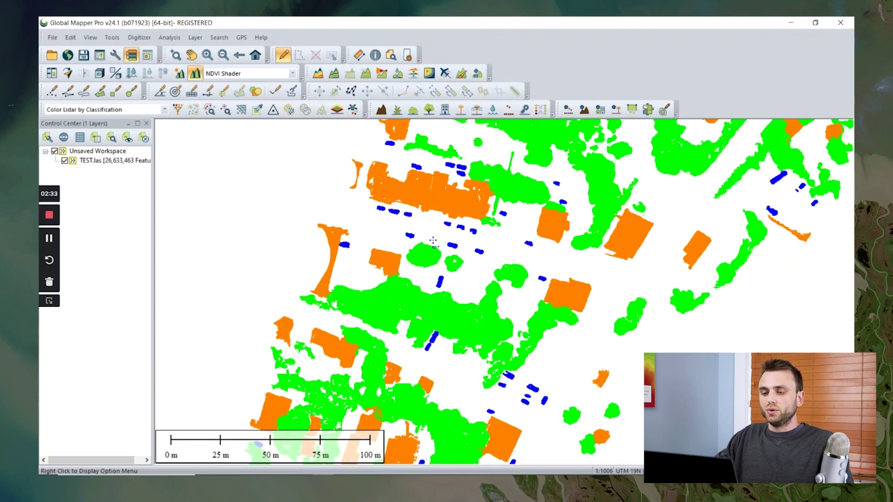
{"action": "mouse_move", "coordinate": [432, 240]}
{"action": "left_mouse_down"}
{"action": "mouse_move", "coordinate": [403, 269]}
{"action": "mouse_move", "coordinate": [392, 306]}
{"action": "mouse_move", "coordinate": [425, 300]}
{"action": "mouse_move", "coordinate": [437, 235]}
{"action": "left_mouse_up"}
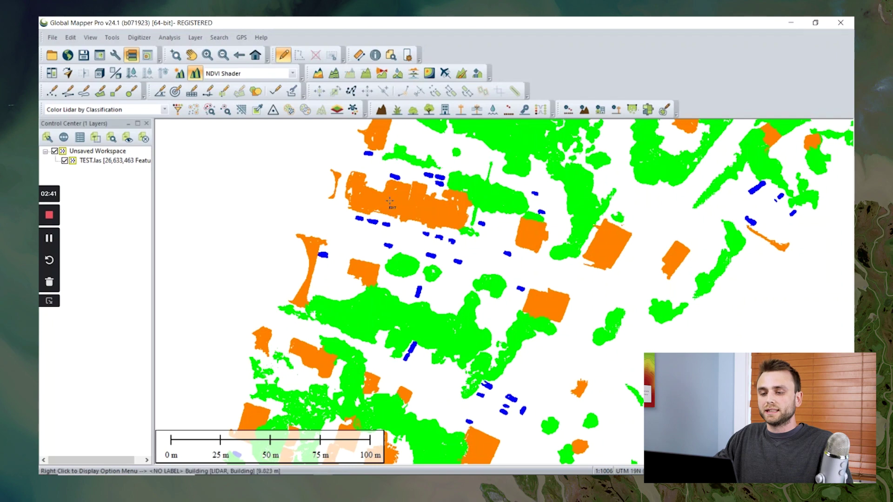
{"action": "left_click", "coordinate": [178, 111]}
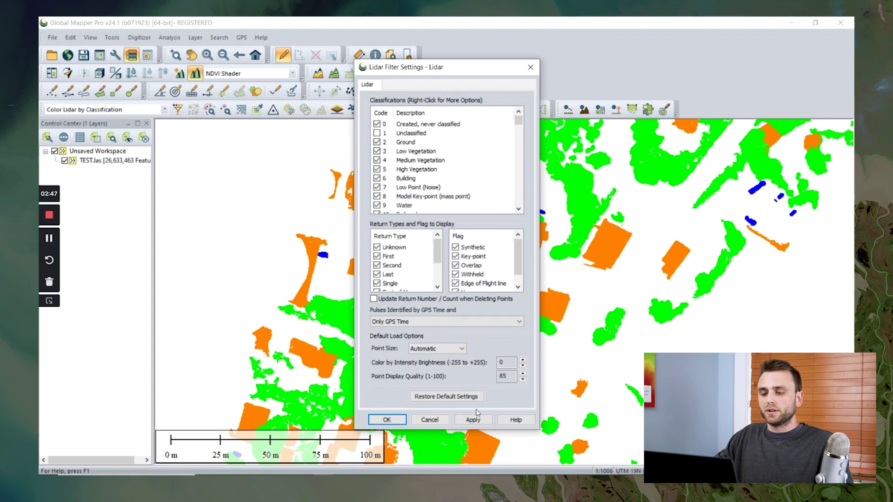
Apply the filter so ground shows in brown, then start setting a new colour for 6 - Building
{"action": "left_click", "coordinate": [473, 420]}
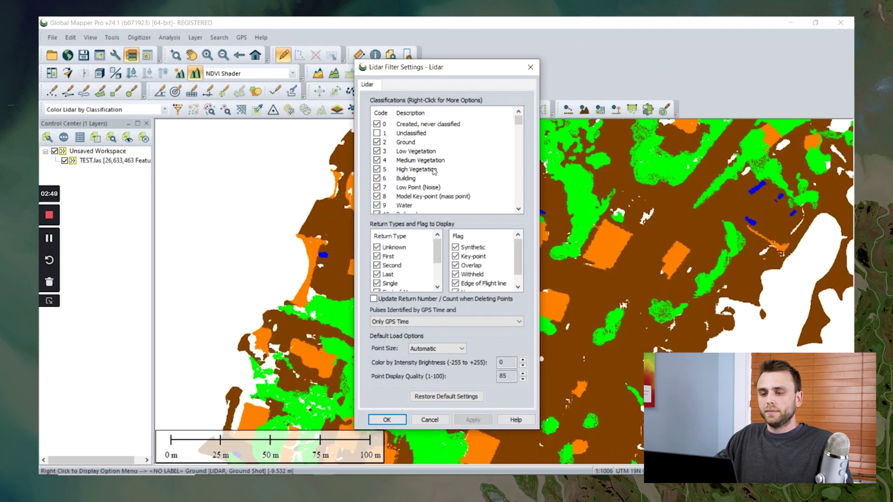
{"action": "right_click", "coordinate": [404, 181]}
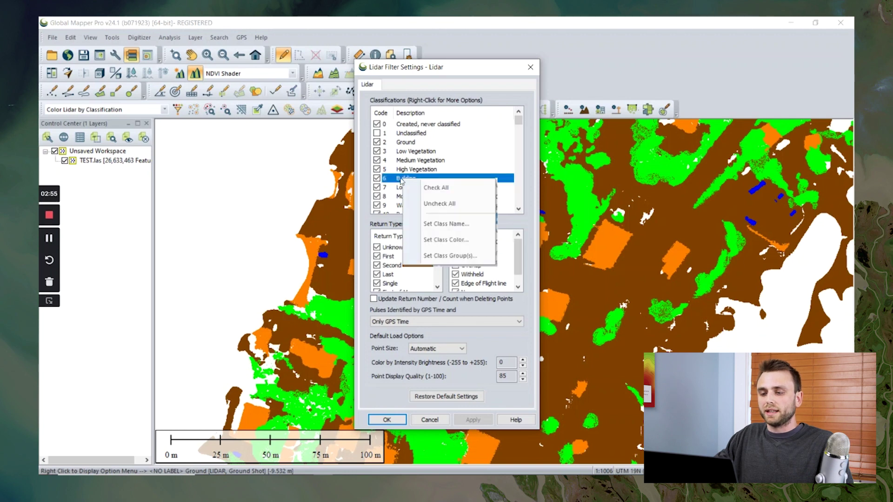
{"action": "left_click", "coordinate": [446, 240]}
Set the Building class colour to yellow, apply it, and close the Lidar Filter Settings
{"action": "left_click", "coordinate": [347, 196]}
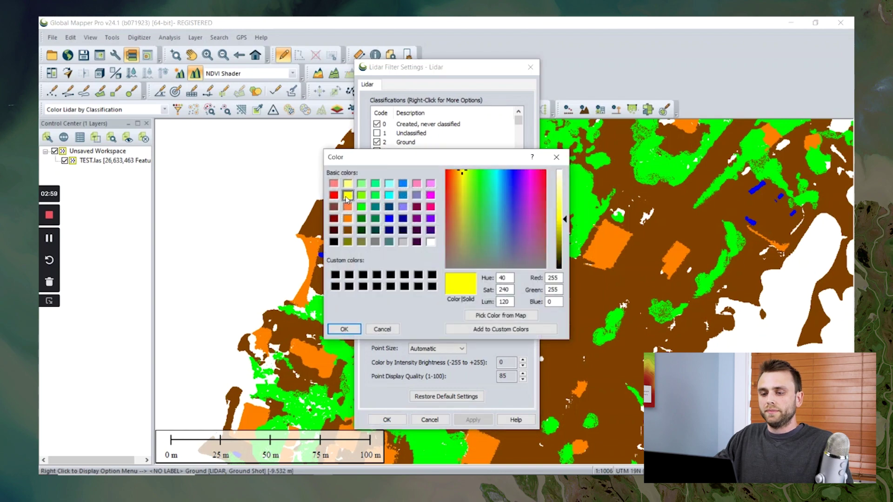
{"action": "left_click", "coordinate": [343, 329]}
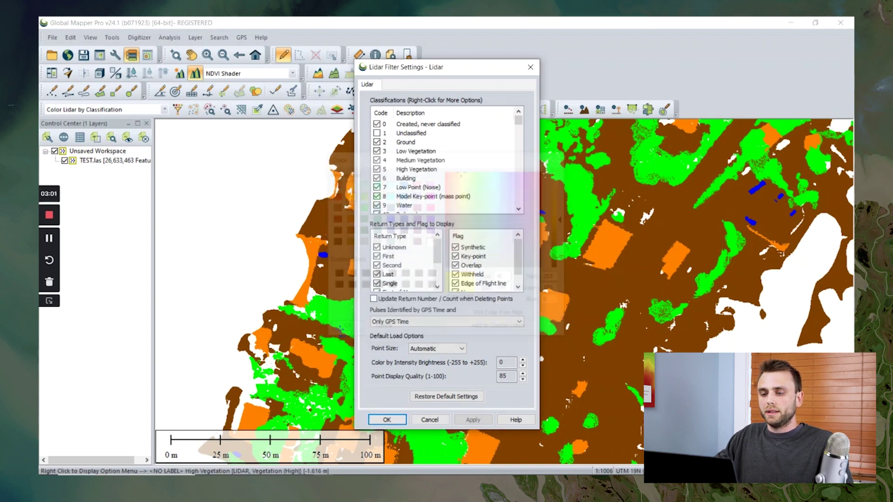
{"action": "left_click", "coordinate": [480, 421]}
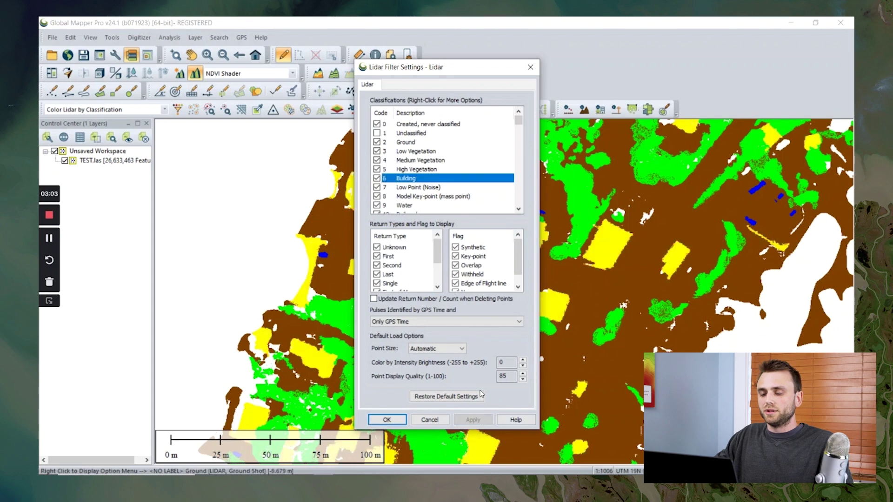
{"action": "left_click_drag", "start_coordinate": [494, 74], "coordinate": [282, 69]}
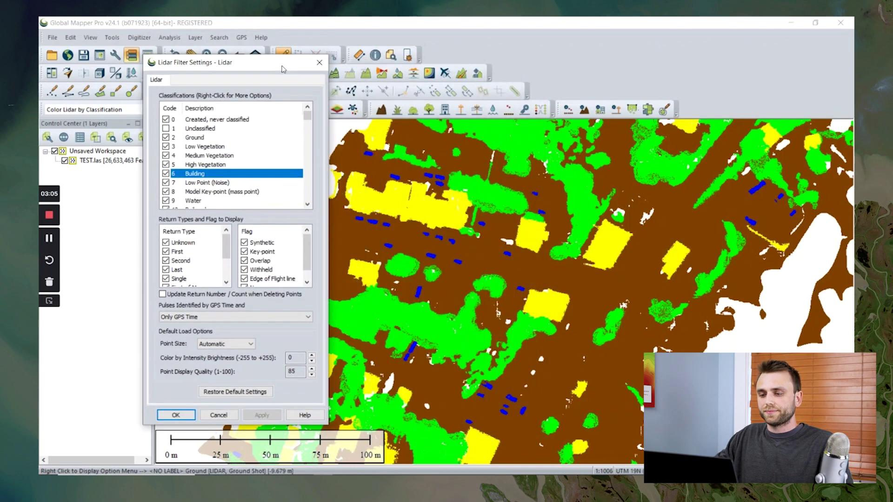
{"action": "left_click", "coordinate": [168, 418]}
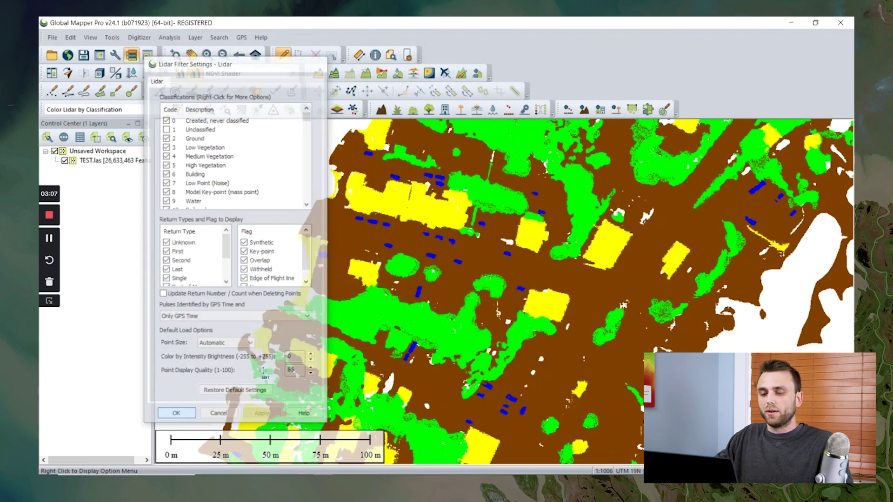